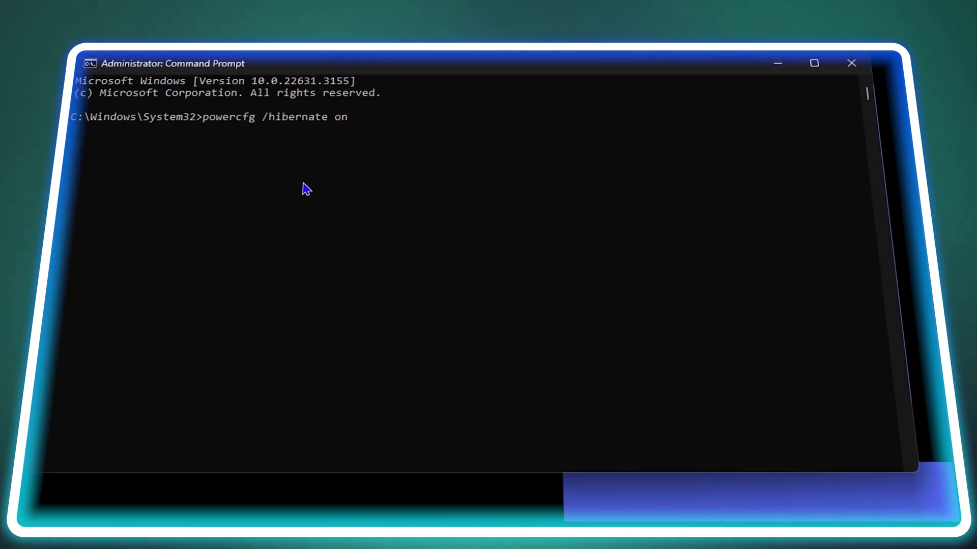
Run the hibernation command and exit the Command Prompt.
key(Return)
text(exit)
key(Return)
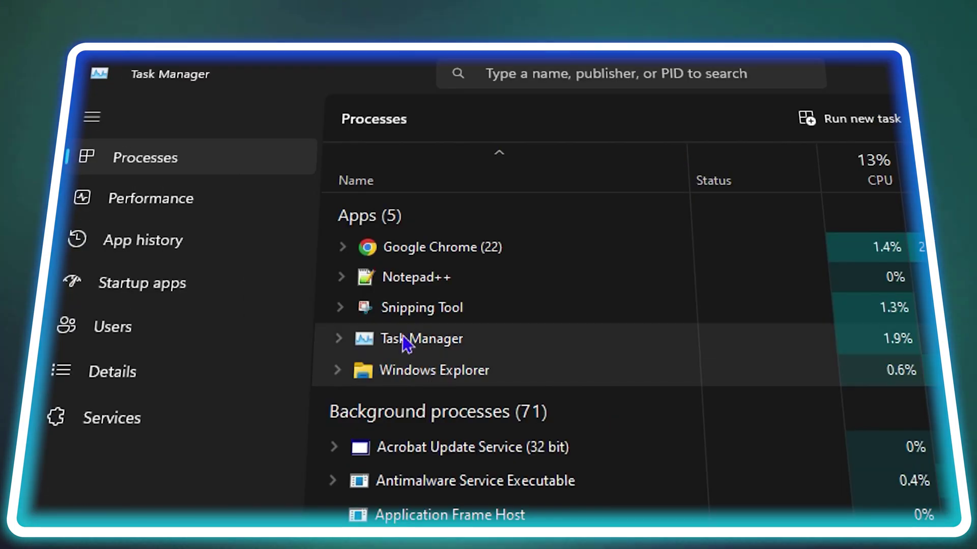
Open Services from Run and start the Windows Update service.
key(super+r)
text(serviv)
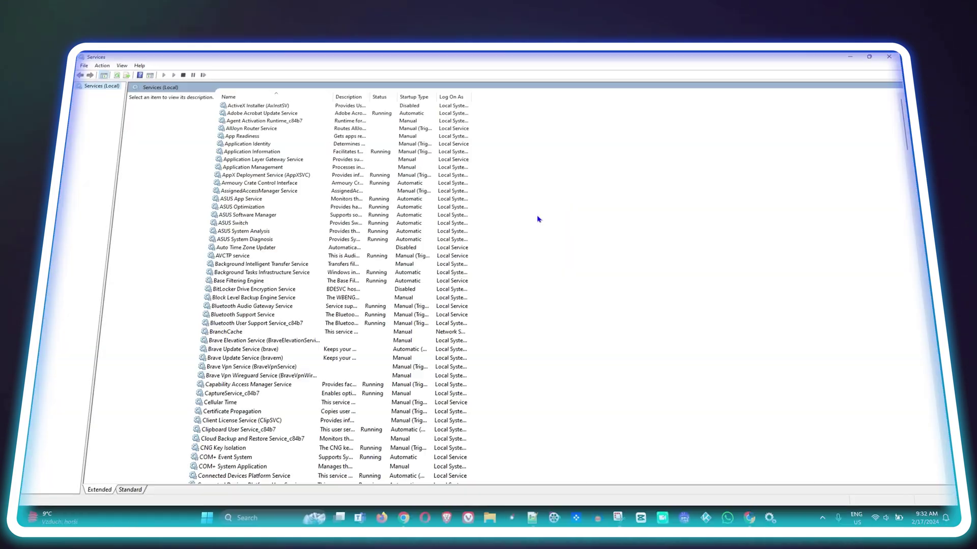
key(w)
scroll(395, 138, down, 3)
click(333, 444)
double_click(333, 443)
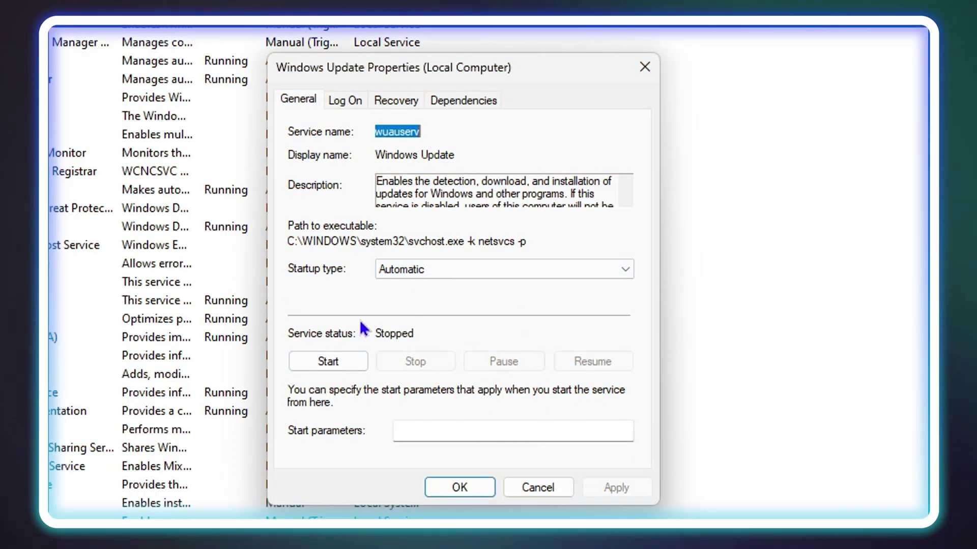
click(351, 361)
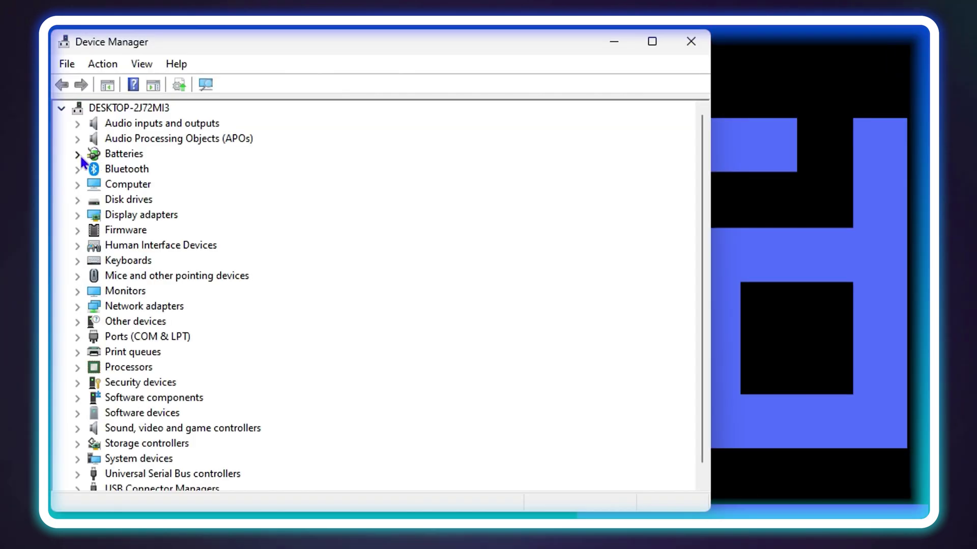
Search automatically for a newer Microsoft AC Adapter driver.
click(79, 155)
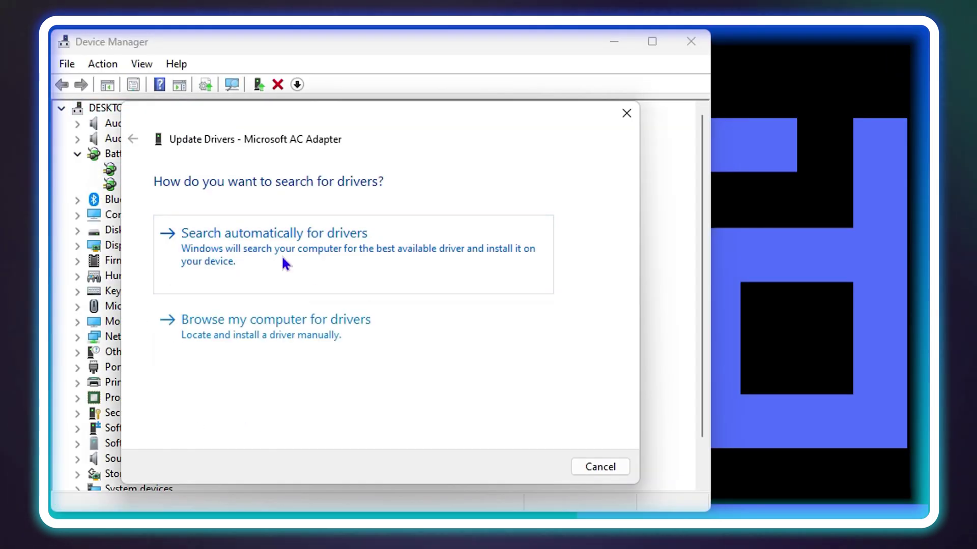
click(282, 259)
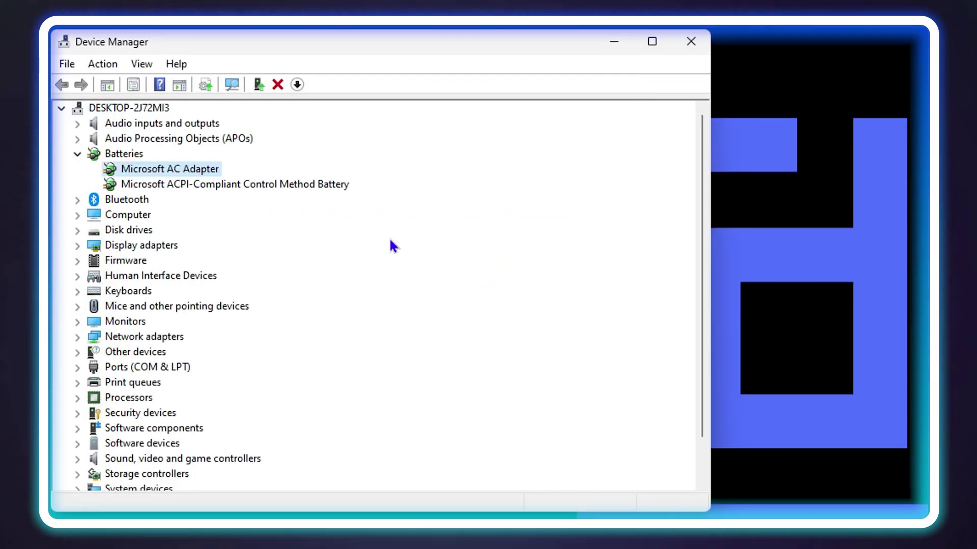
right_click(173, 164)
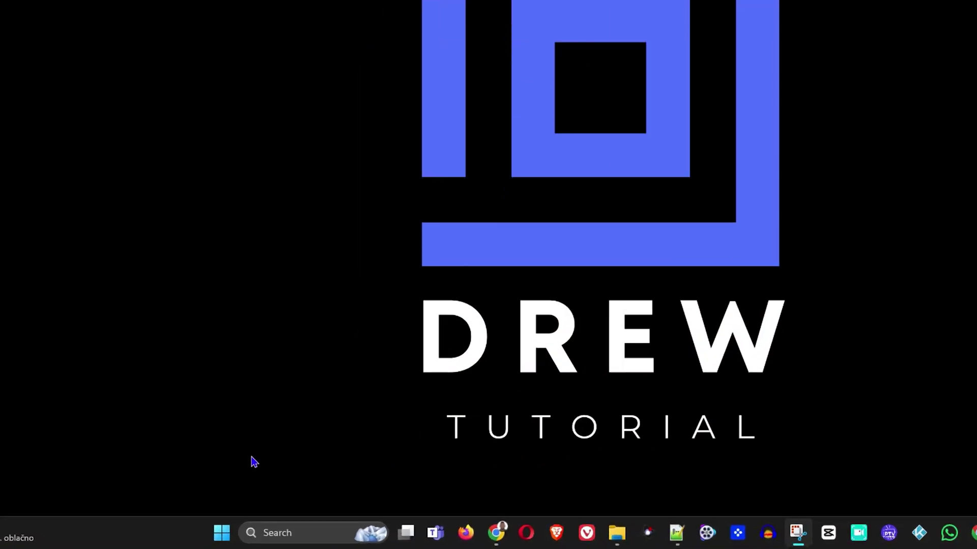
In an administrator Command Prompt, run powercfg /hibernate on, then type exit.
click(208, 537)
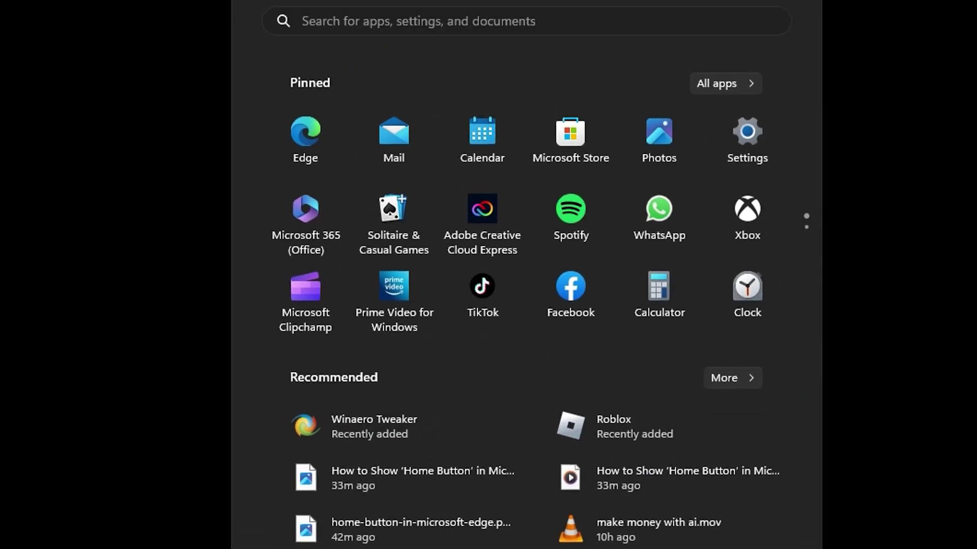
text(cmd)
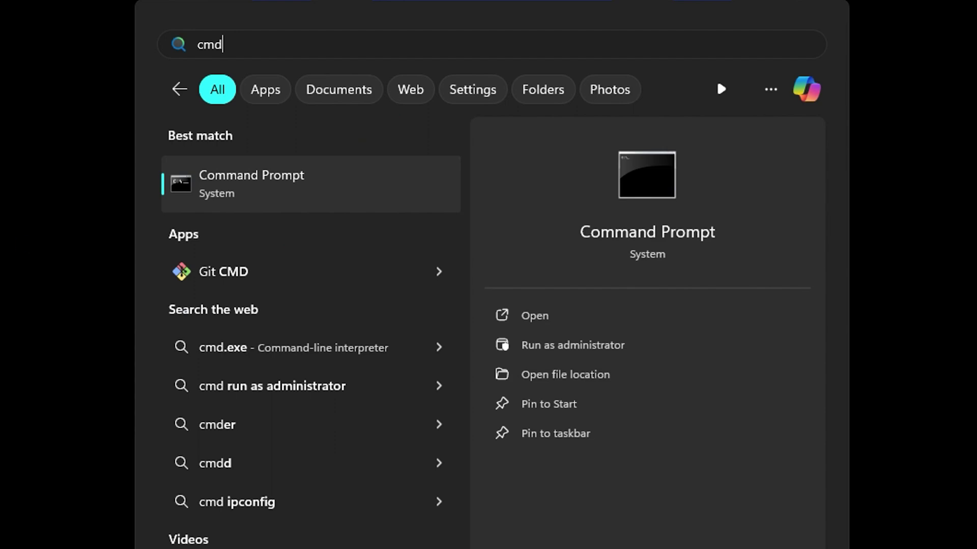
right_click(283, 192)
click(370, 220)
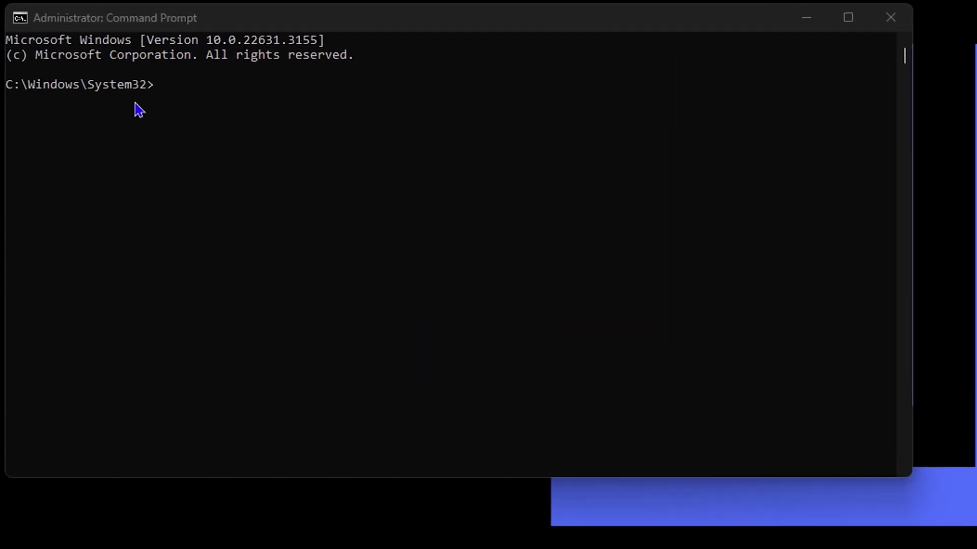
text(powercfg /hibernate on)
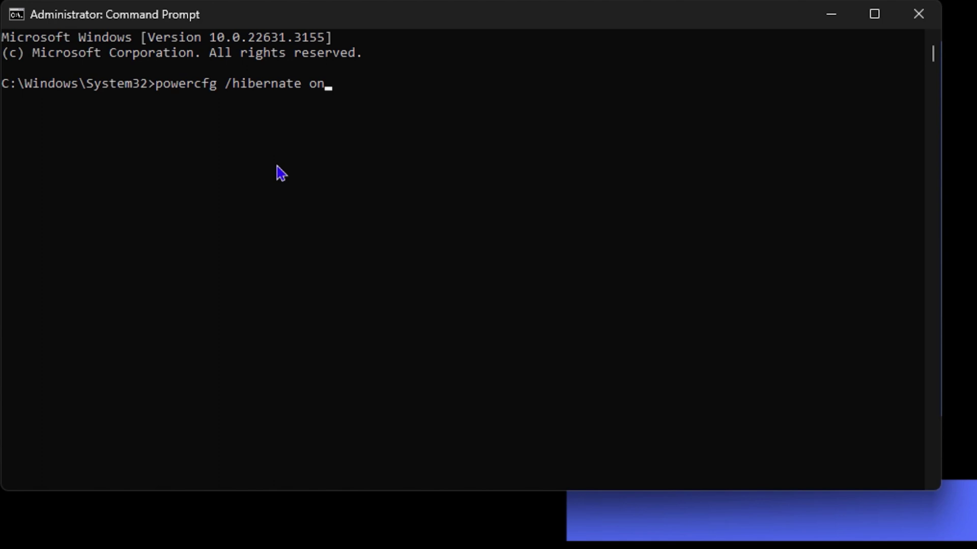
key(Return)
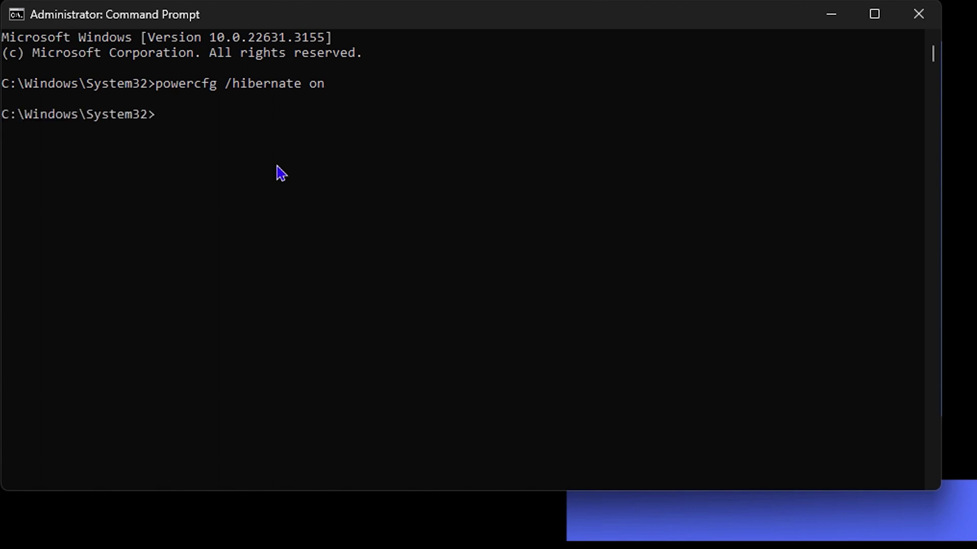
text(exit)
Exit the prompt, restart Windows Explorer from Task Manager, then close Task Manager.
key(Return)
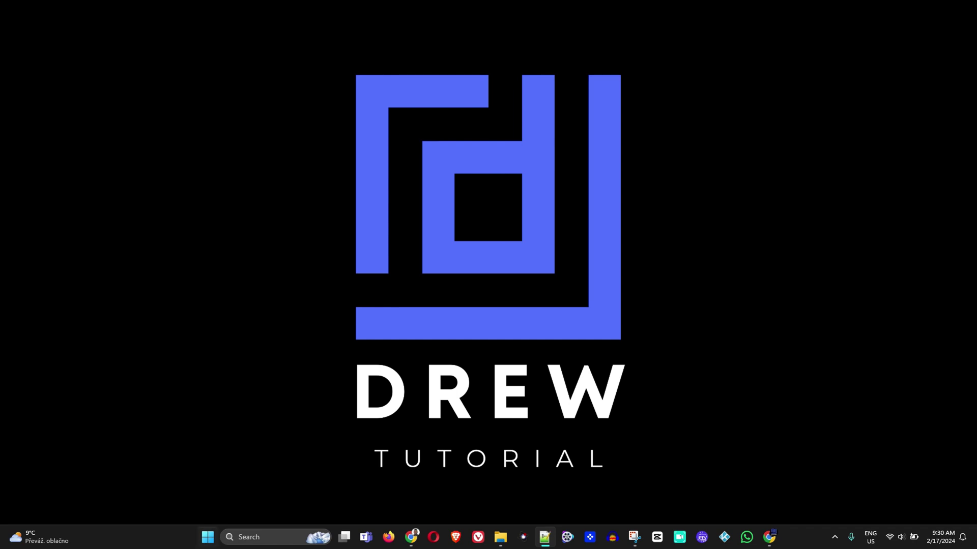
right_click(208, 538)
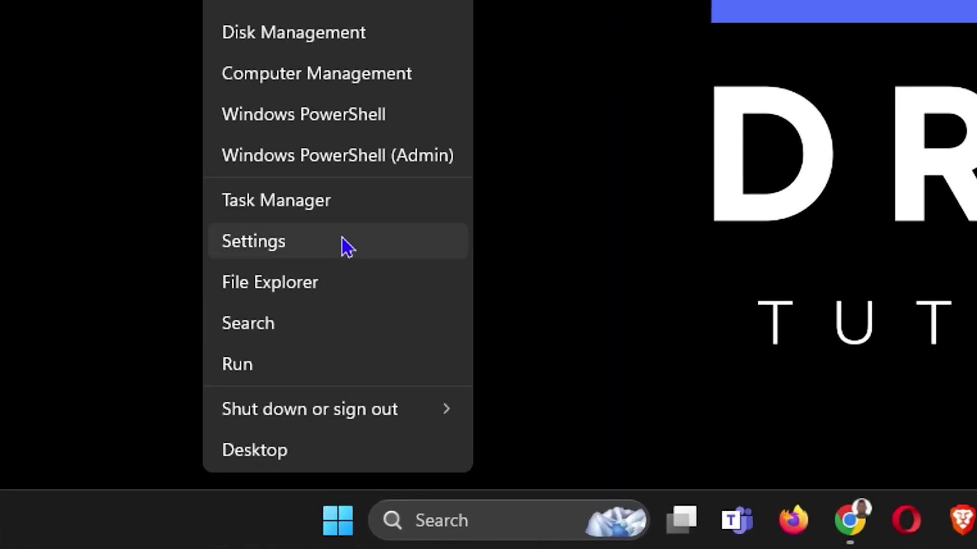
click(331, 204)
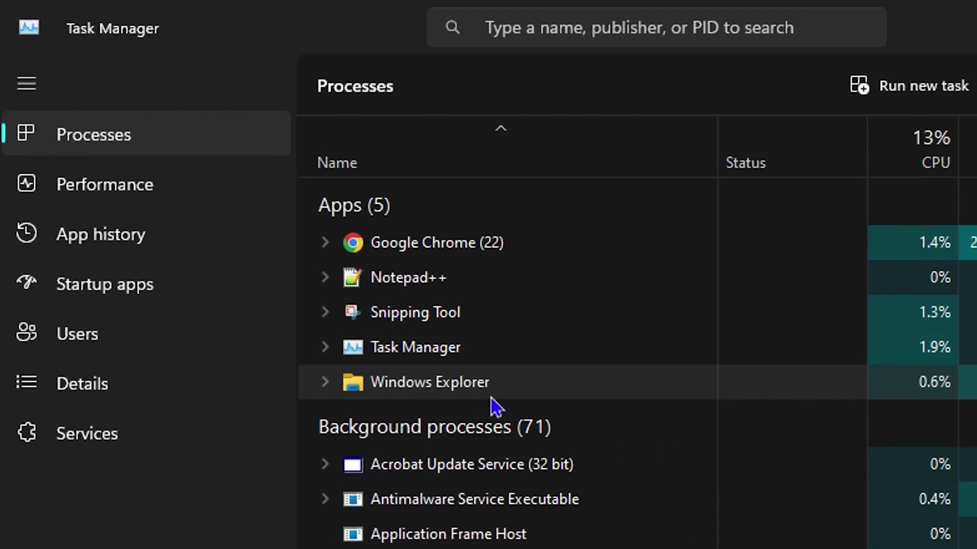
right_click(460, 396)
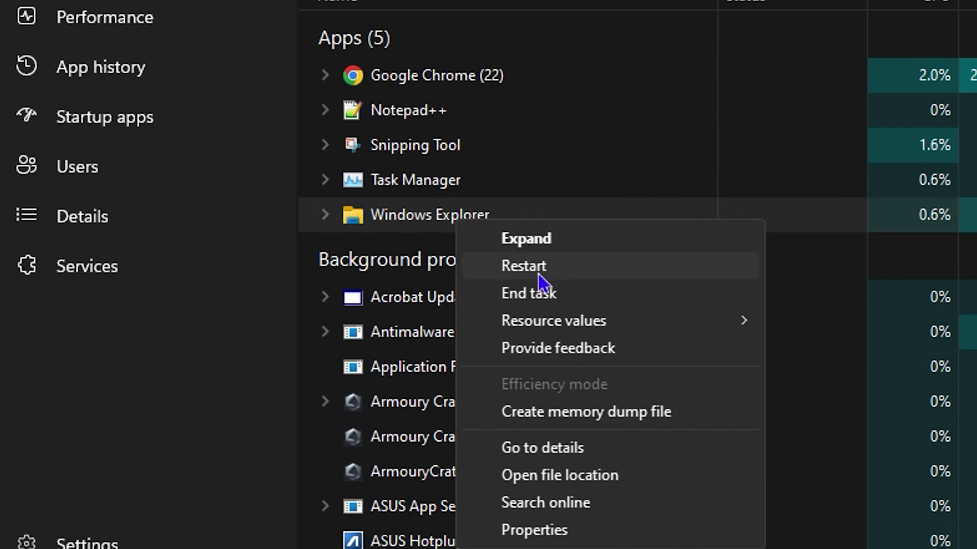
click(539, 273)
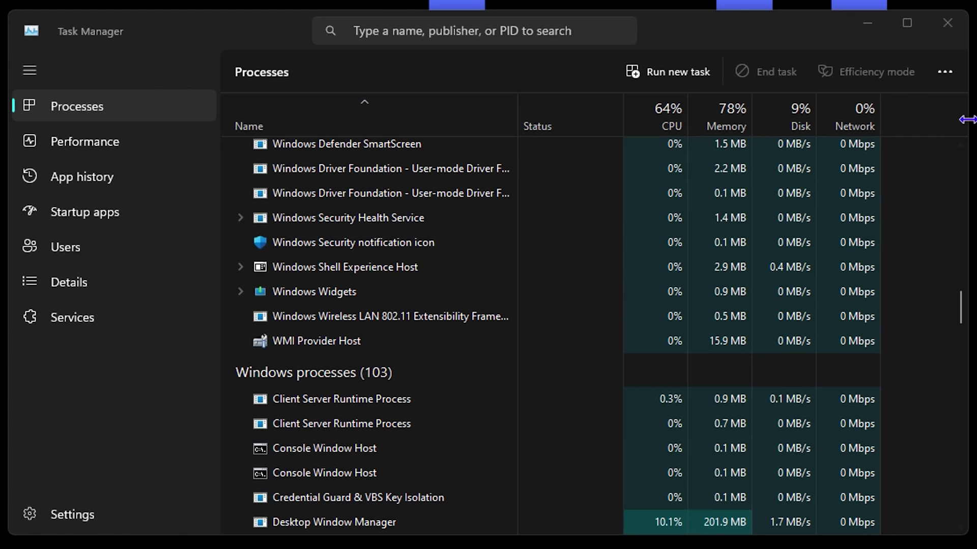
click(948, 23)
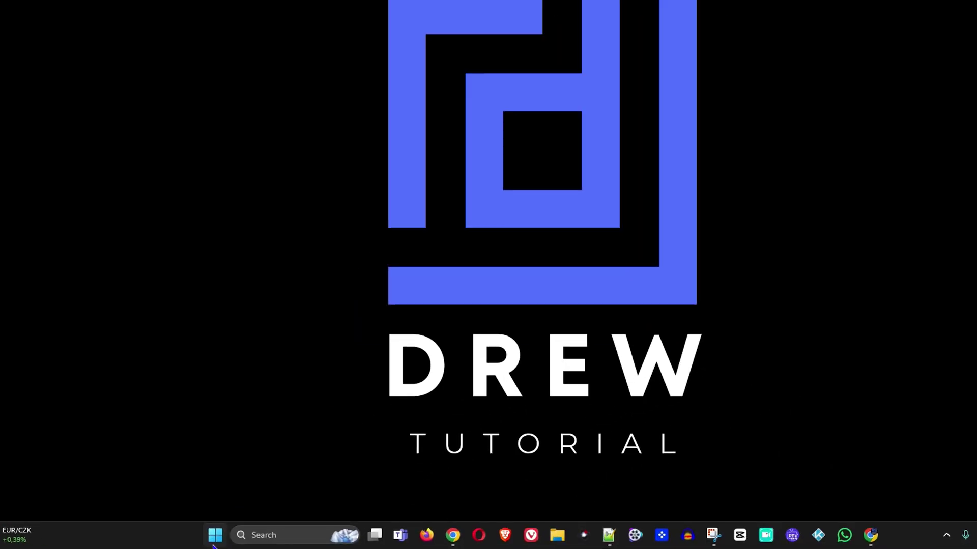
Run 'services' from the Run dialog, correcting the typo.
right_click(241, 531)
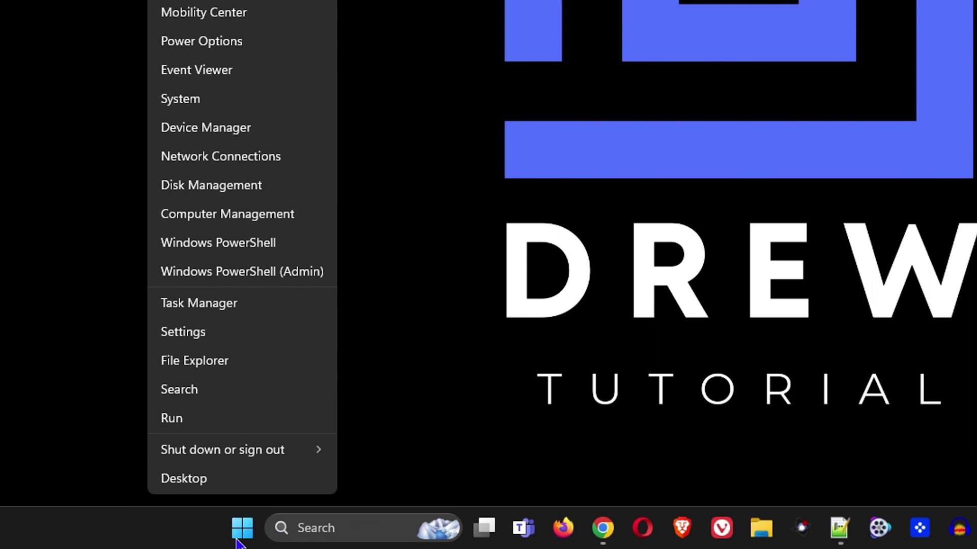
click(179, 419)
text(serviv)
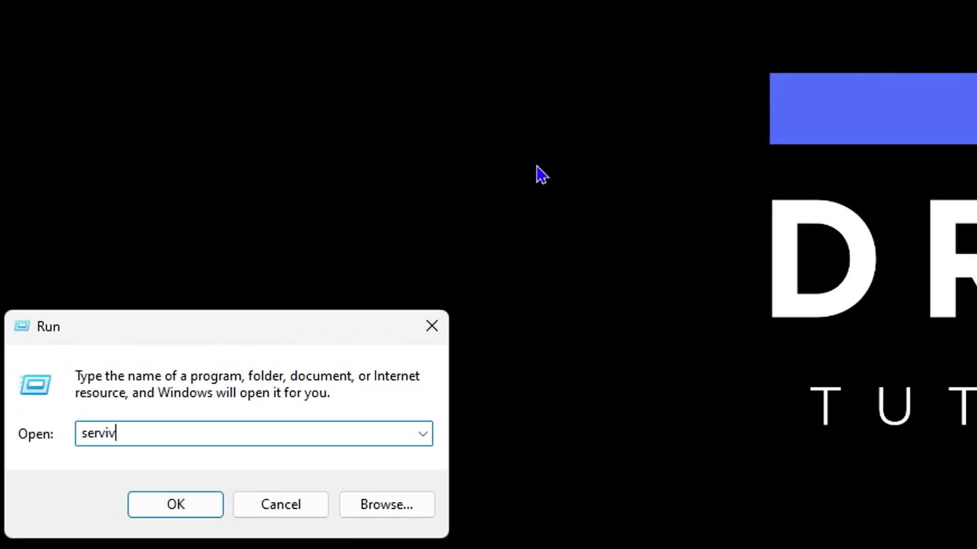
key(BackSpace)
text(ces)
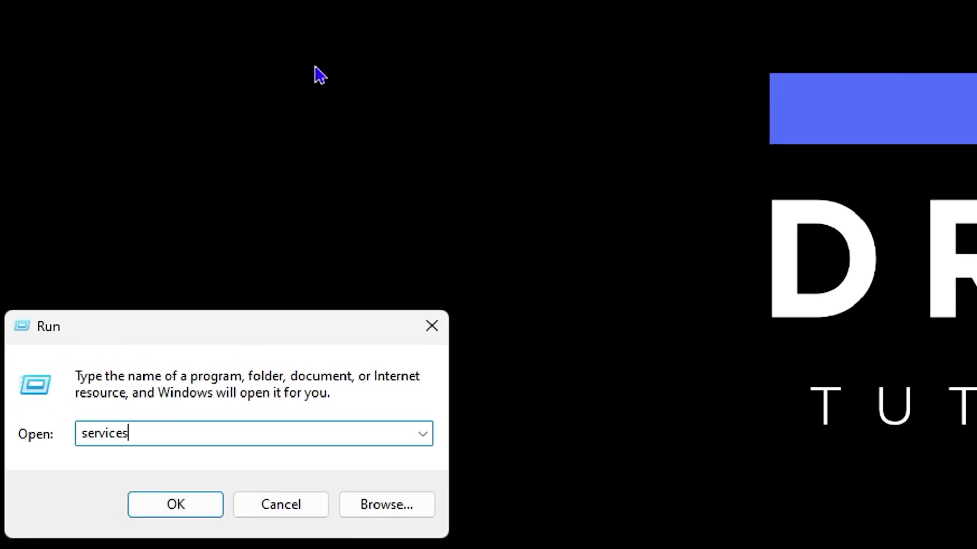
key(Return)
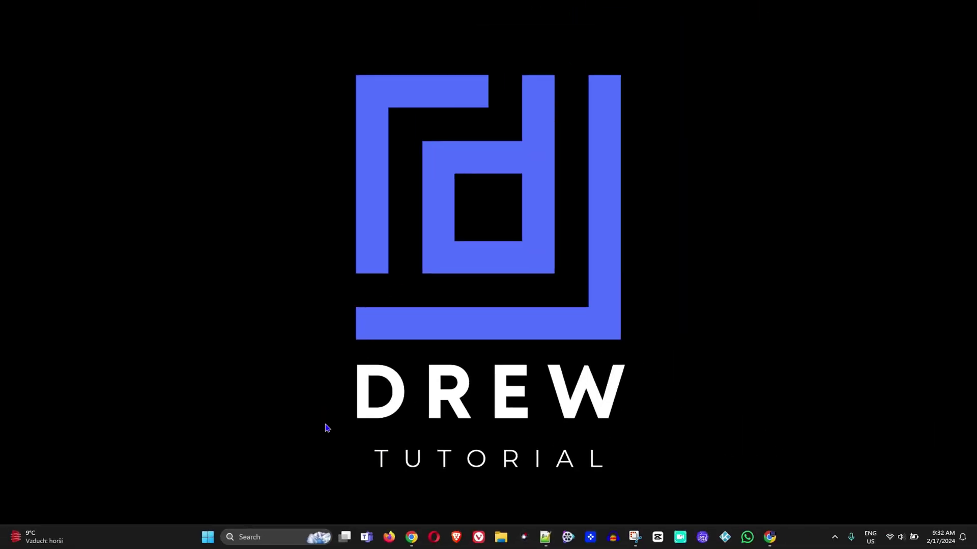
Search 'services' in Start and launch the Services console.
click(208, 538)
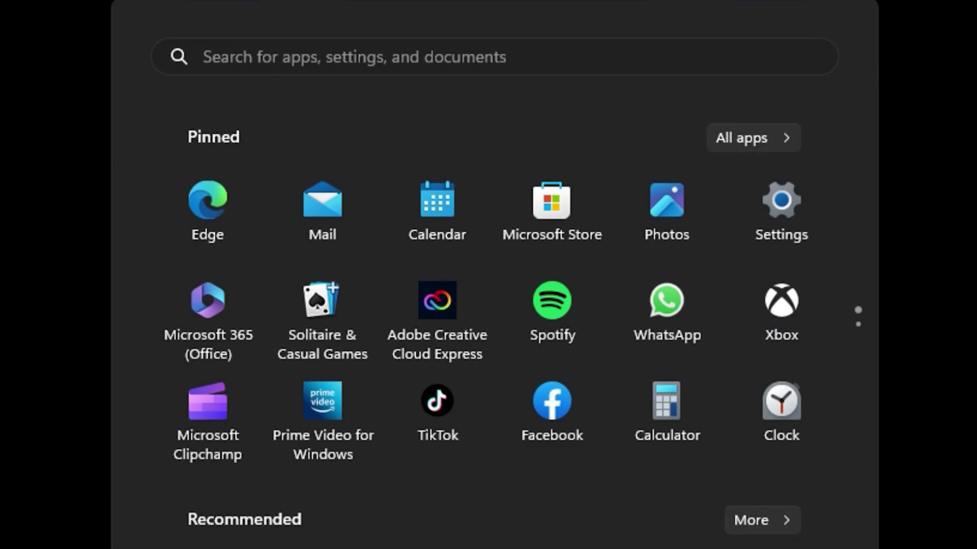
text(services)
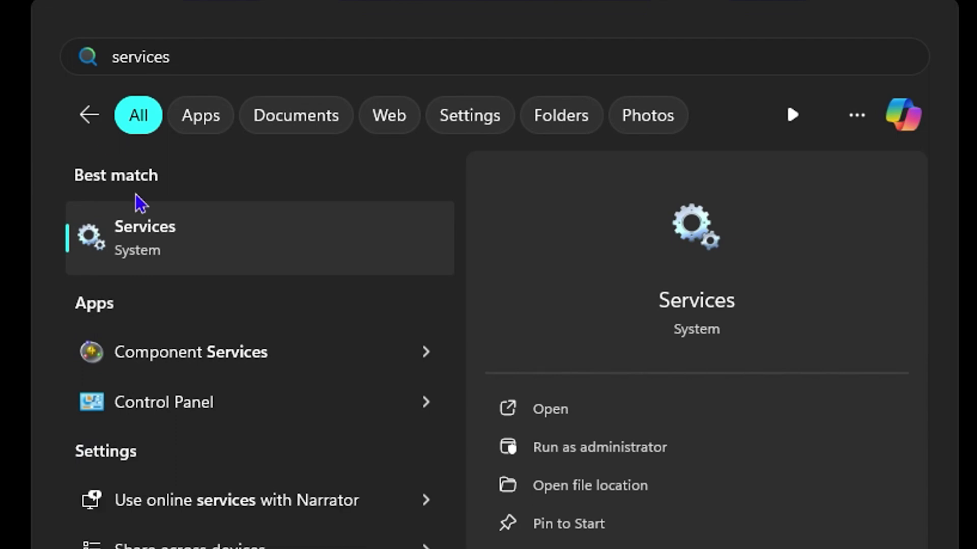
click(149, 250)
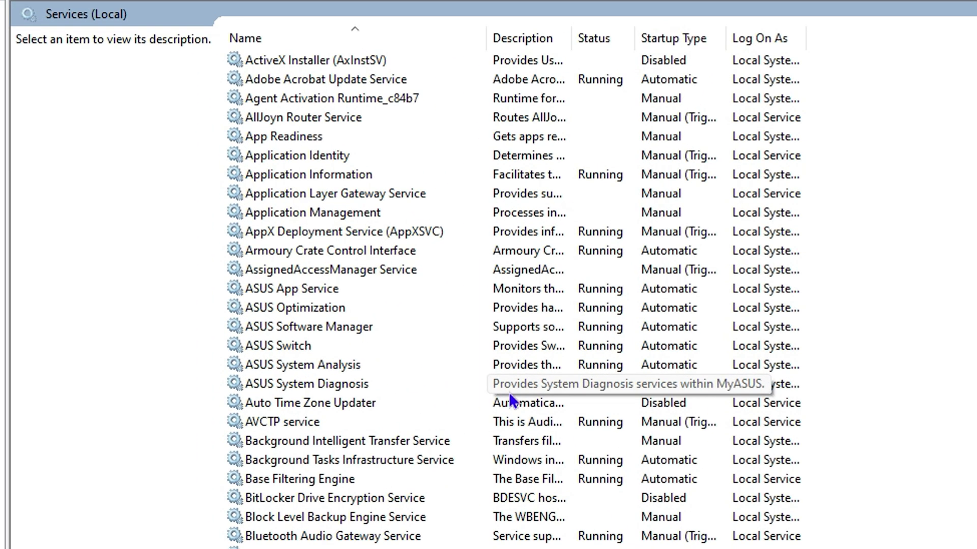
Jump to the W entries in the services list and select Windows Update.
click(318, 233)
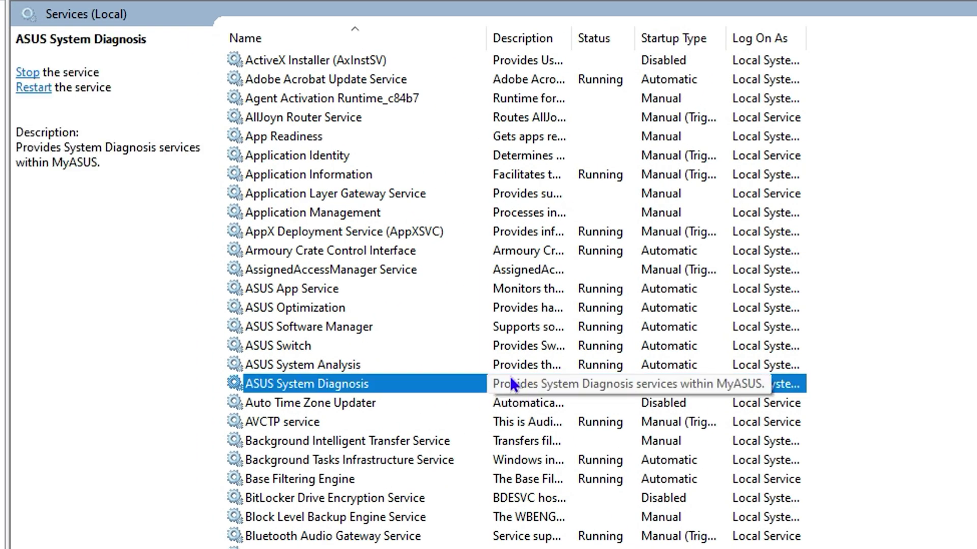
key(w)
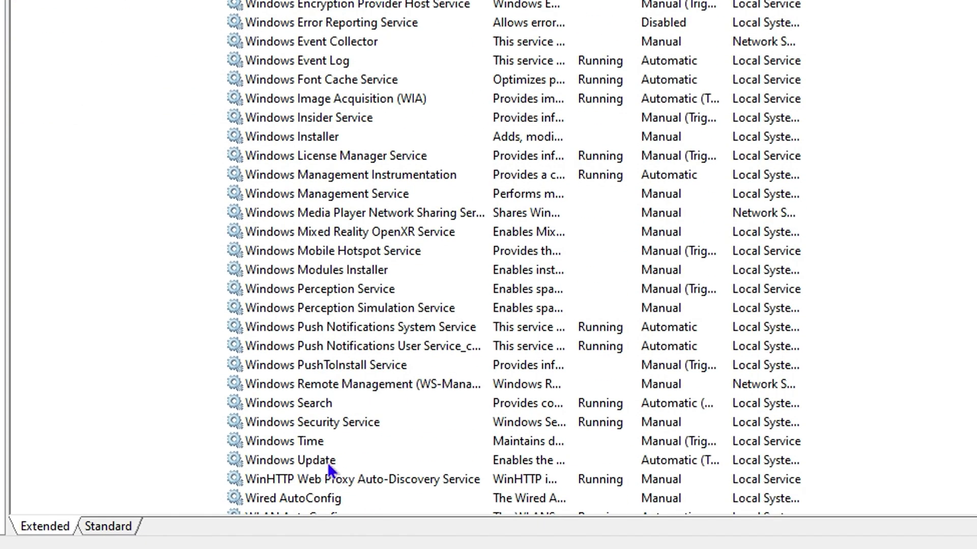
click(327, 461)
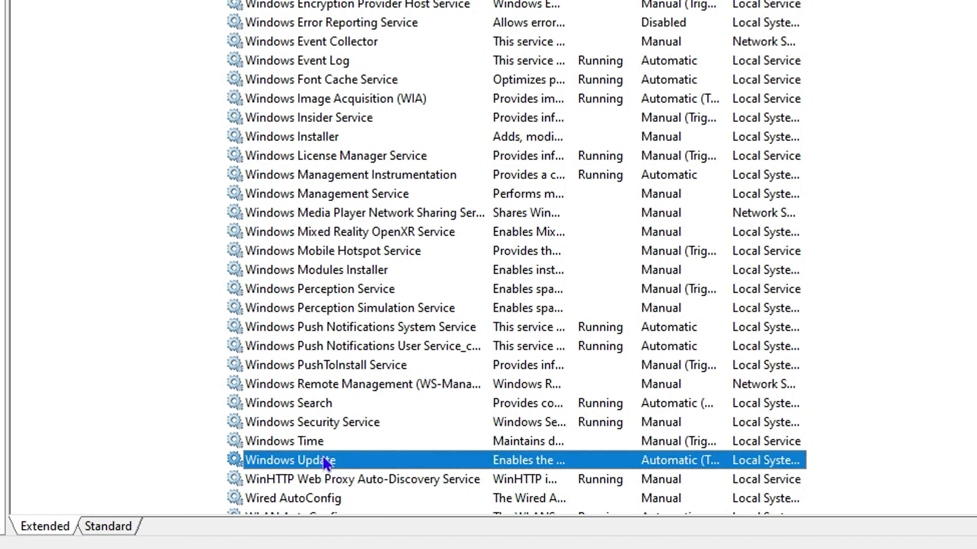
Set the Windows Update service's startup type to Automatic and apply it.
right_click(322, 461)
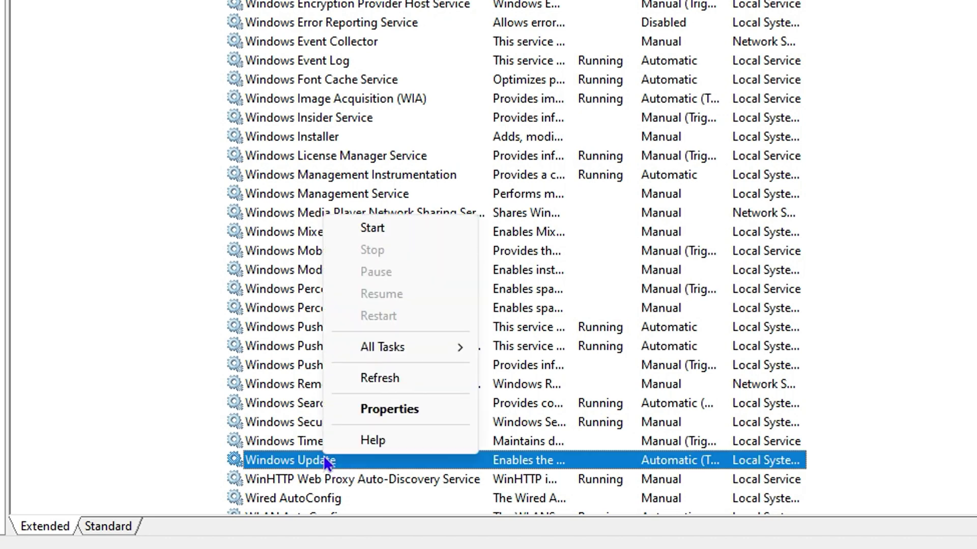
click(407, 408)
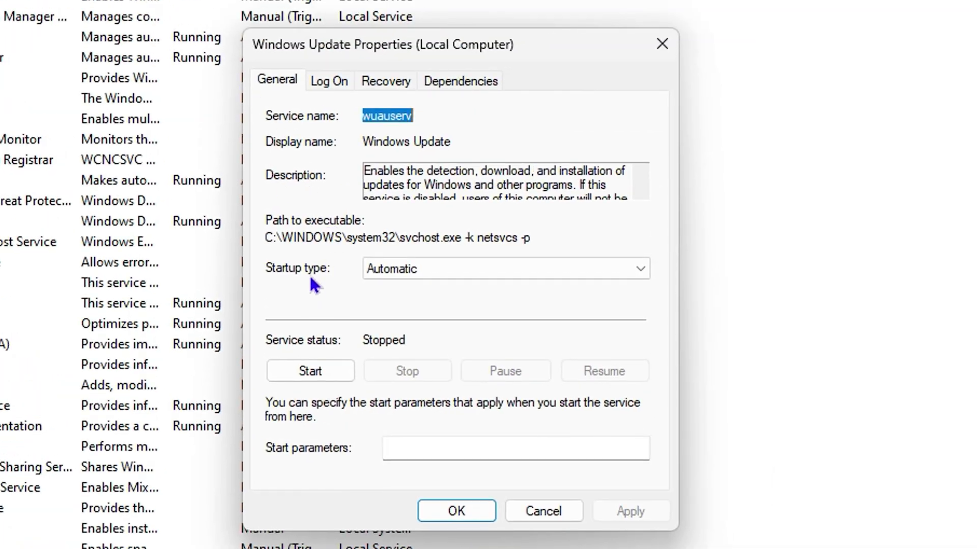
click(518, 277)
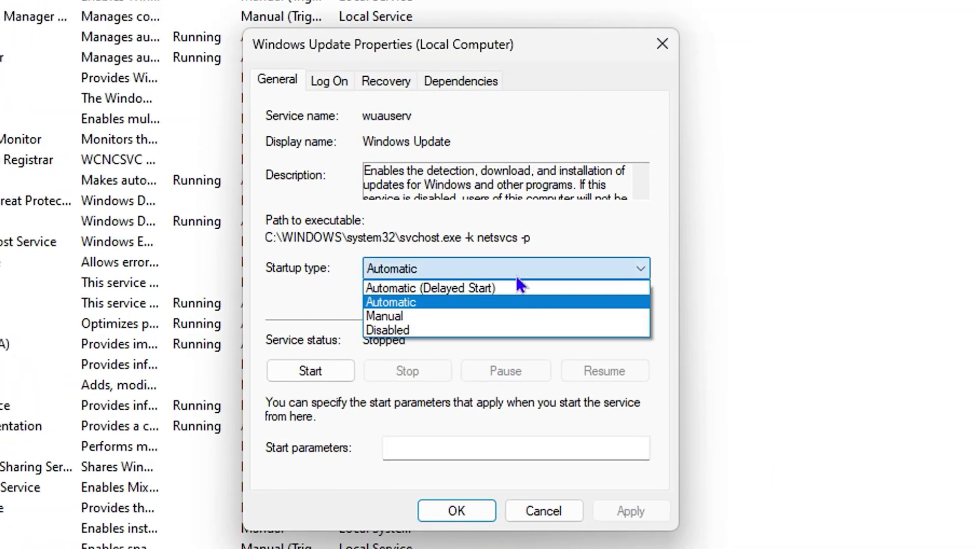
click(439, 303)
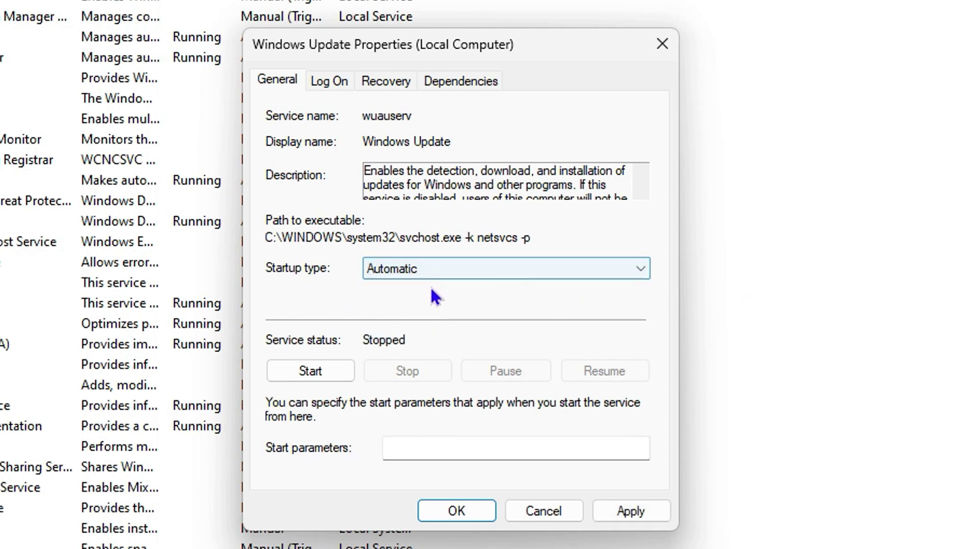
click(630, 516)
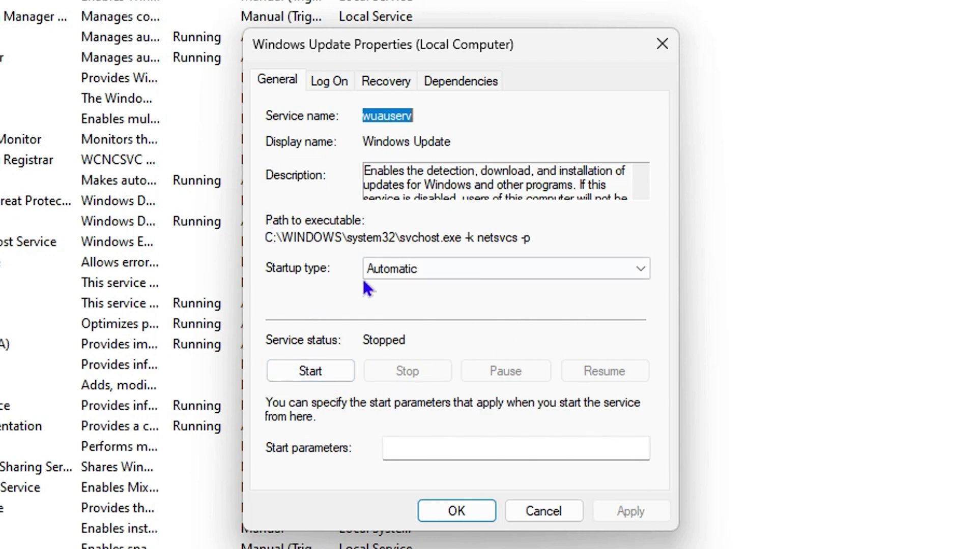
Start Windows Update, confirm with OK, restart it, and close Services.
click(301, 373)
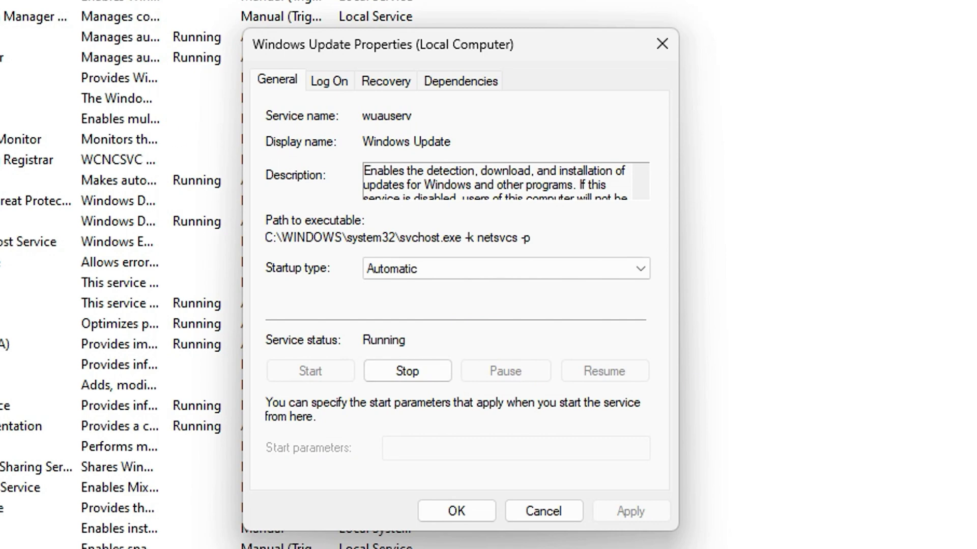
click(458, 509)
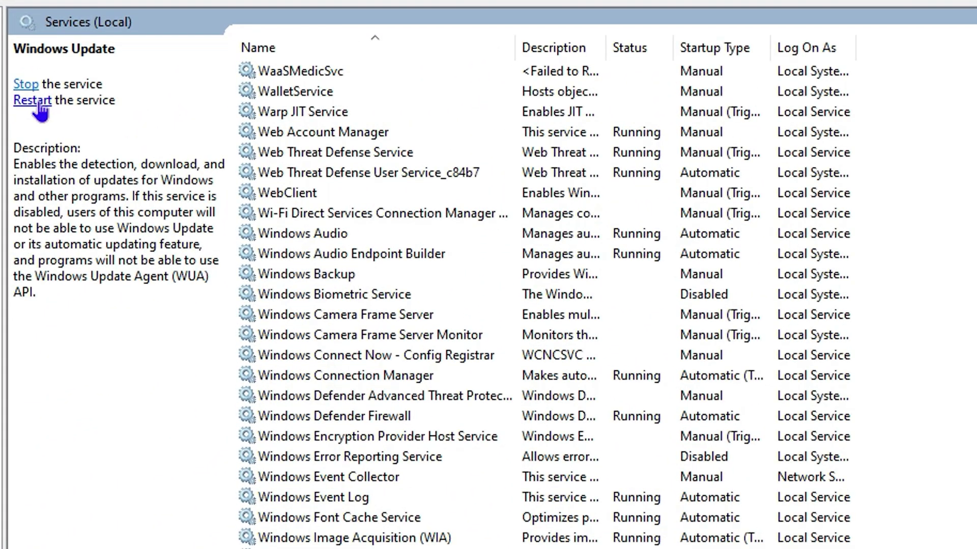
click(40, 105)
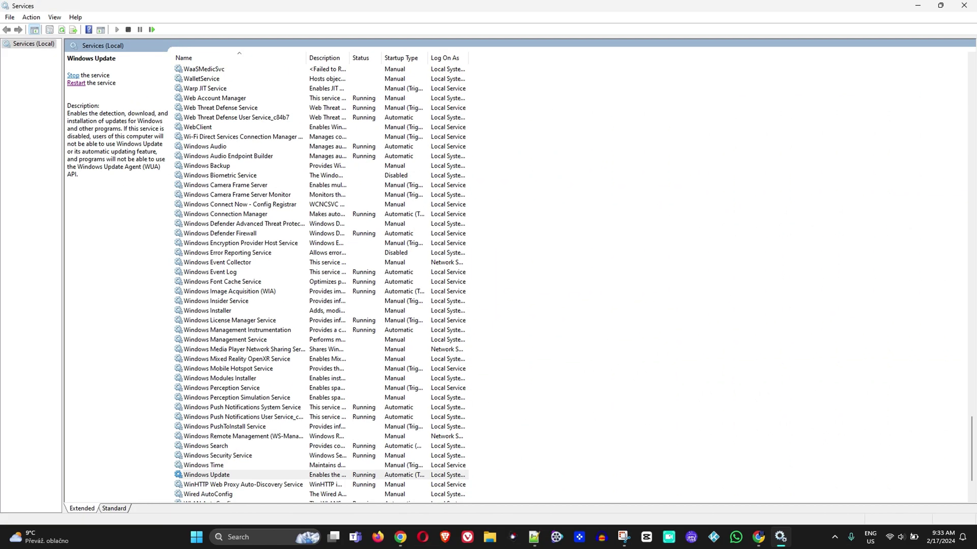
click(964, 6)
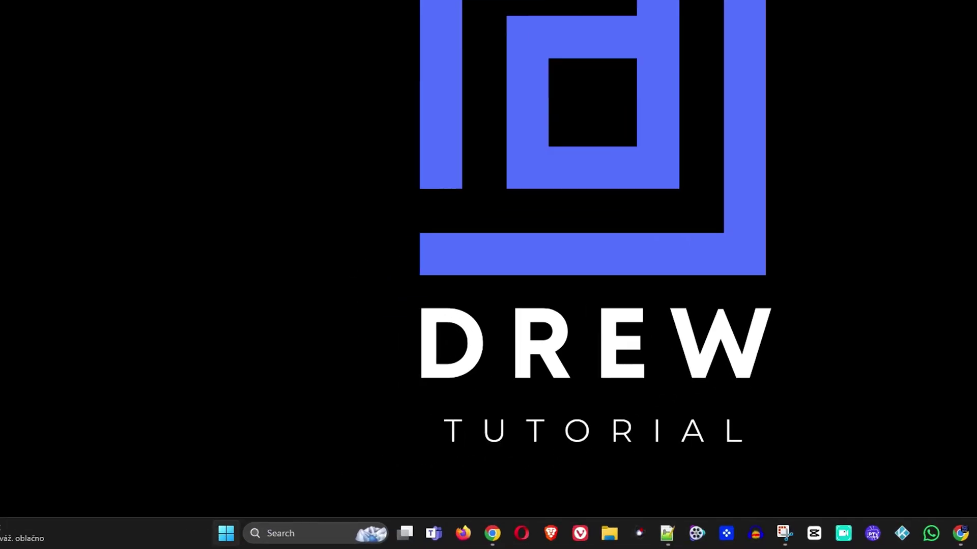
Auto-search for a Microsoft AC Adapter driver under Batteries in Device Manager, then close the result.
right_click(207, 537)
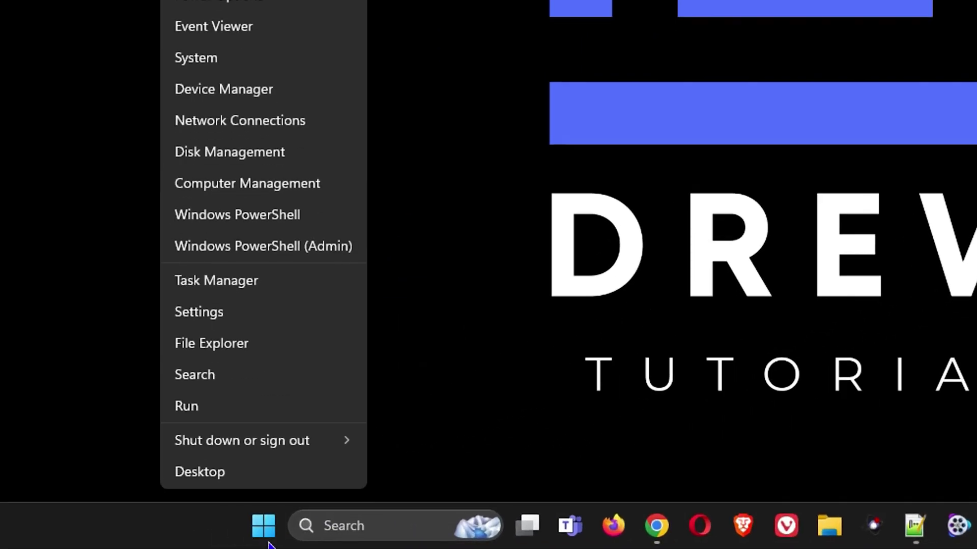
click(241, 93)
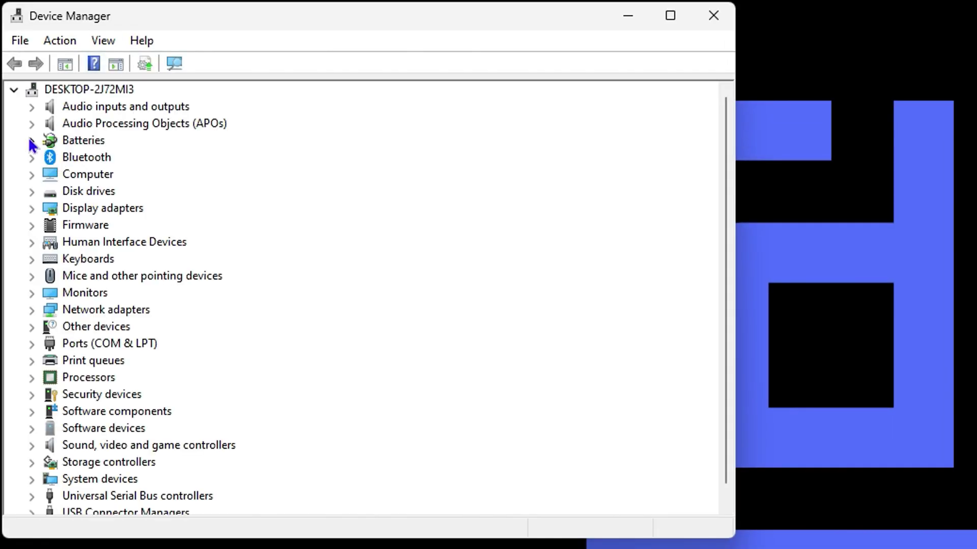
click(31, 141)
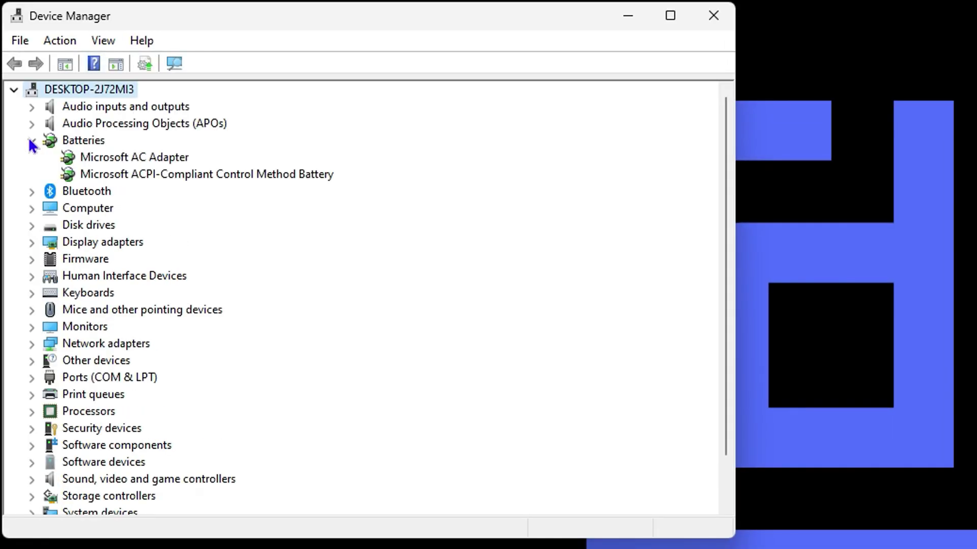
click(139, 156)
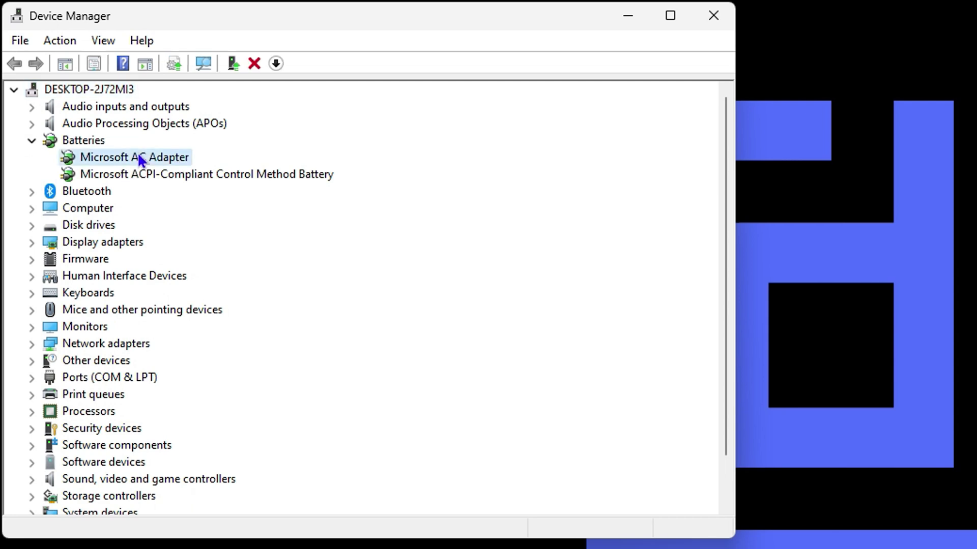
right_click(140, 159)
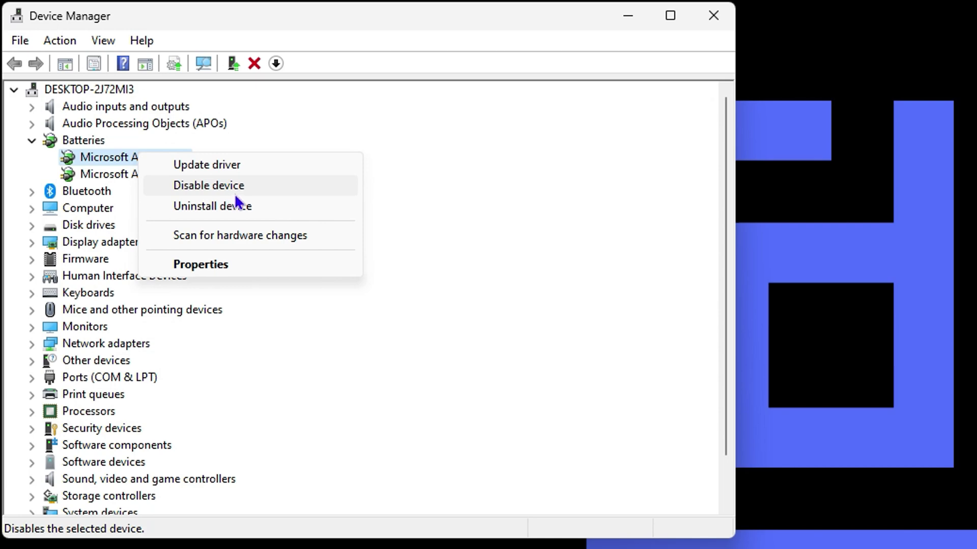
click(239, 167)
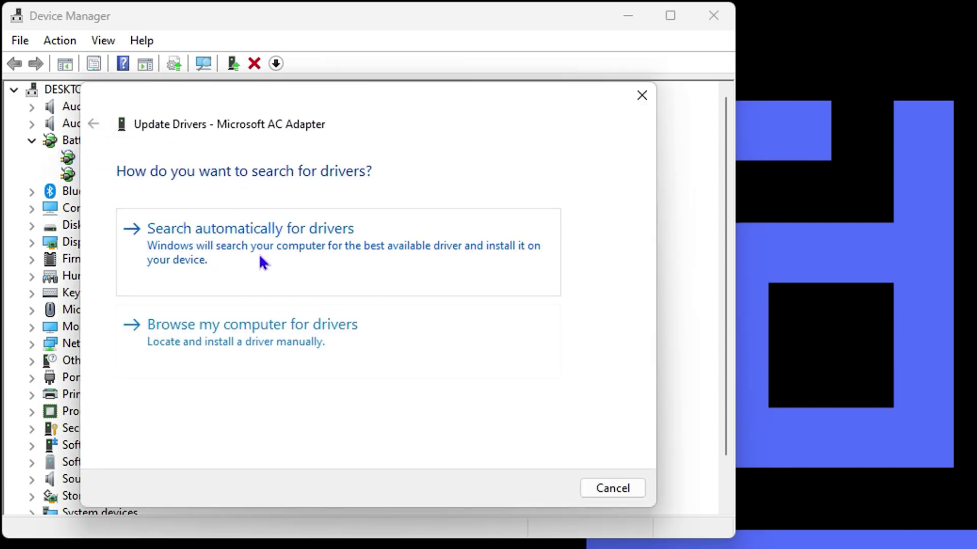
click(322, 247)
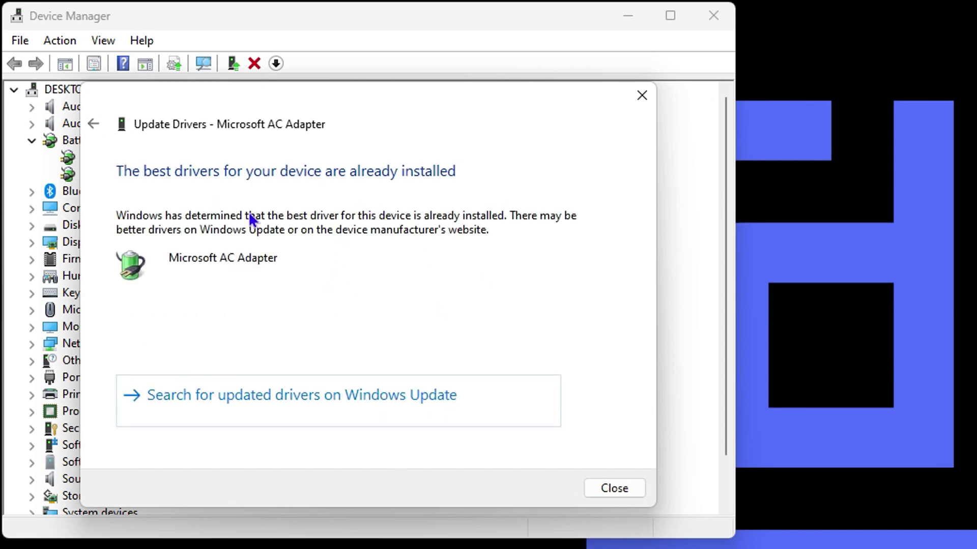
click(615, 488)
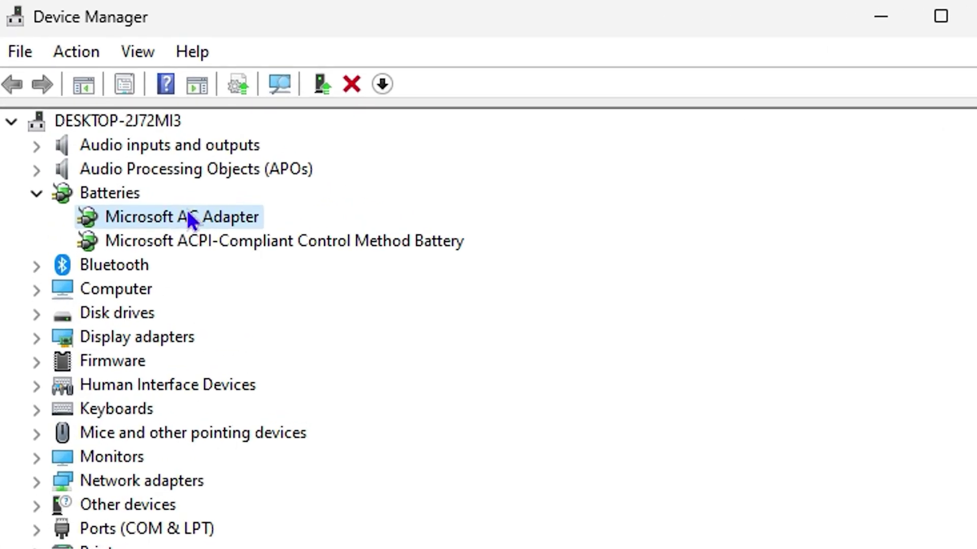
Dismiss the Microsoft AC Adapter context menu and drag Device Manager aside.
right_click(143, 158)
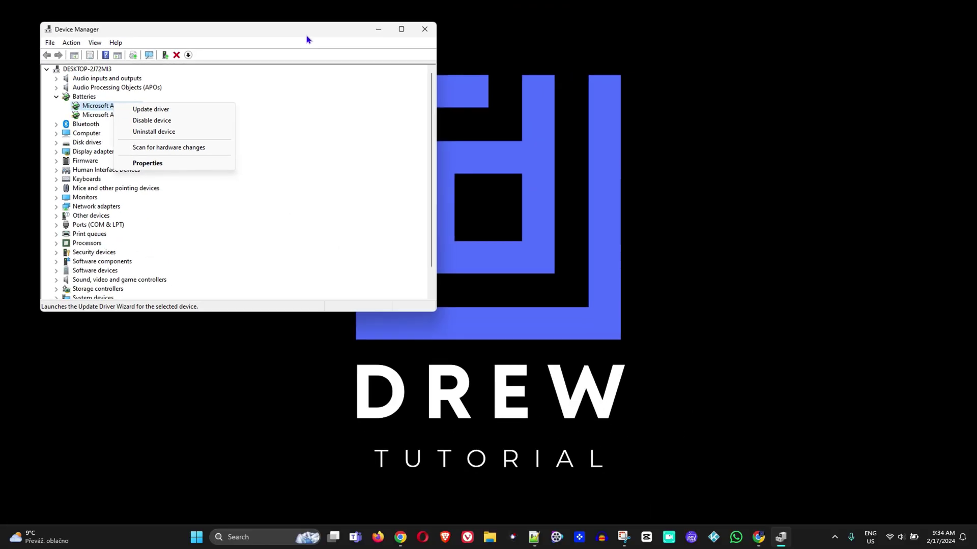
click(697, 25)
drag(328, 61, 440, 74)
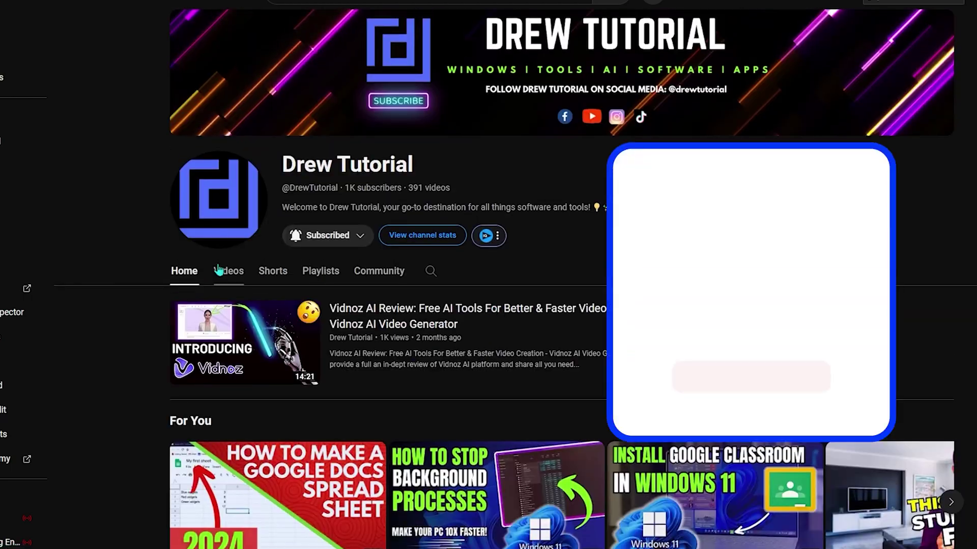
Scroll through the channel's Videos tab, then the Shorts tab.
click(228, 271)
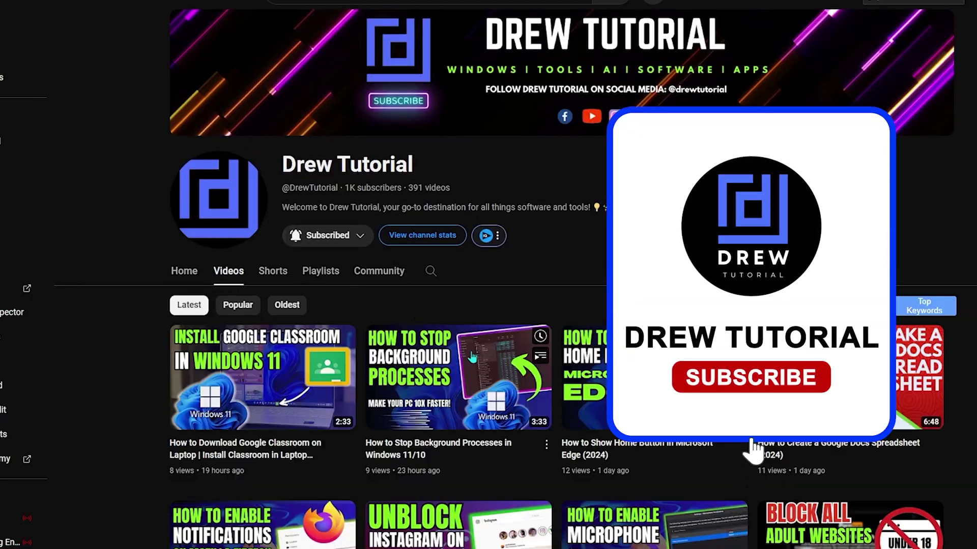
scroll(473, 358, down, 20)
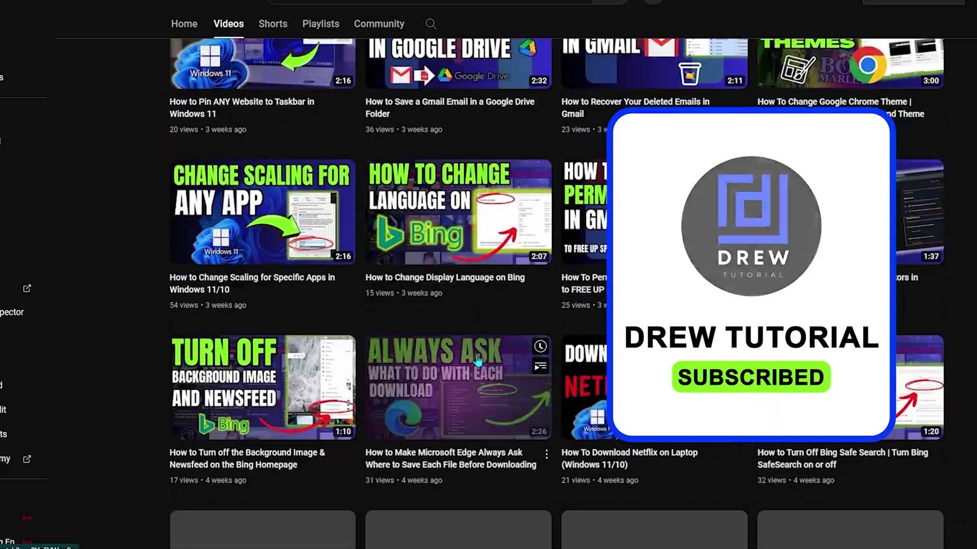
scroll(477, 359, up, 20)
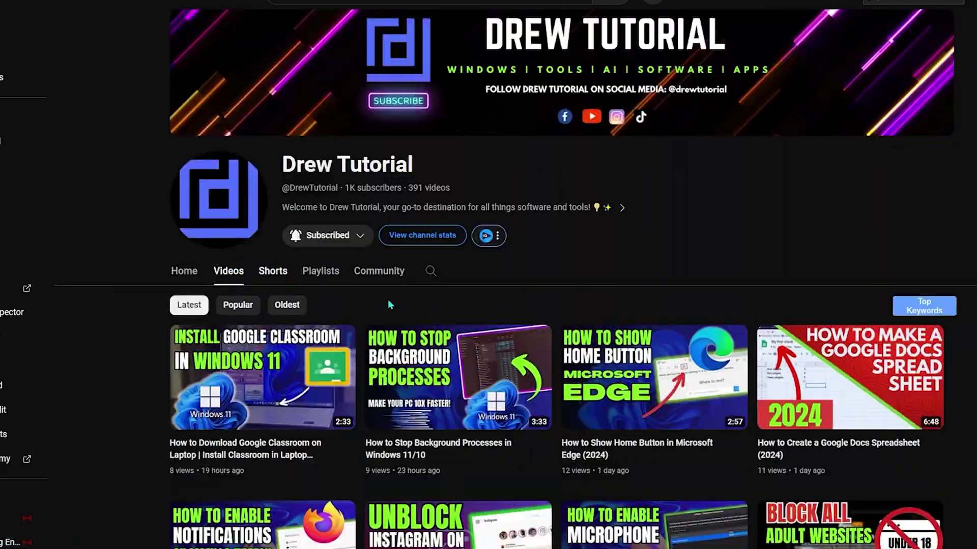
click(272, 271)
scroll(493, 392, down, 15)
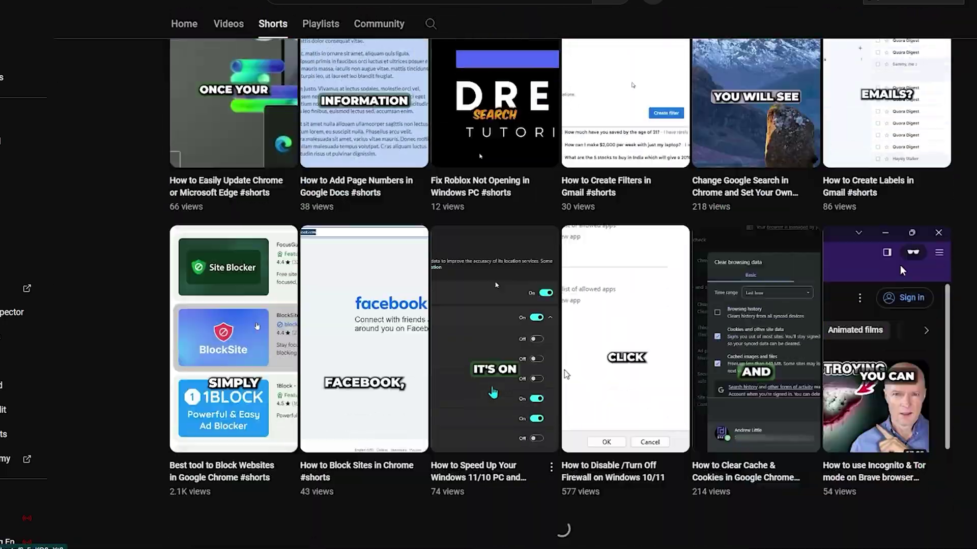
scroll(492, 392, down, 20)
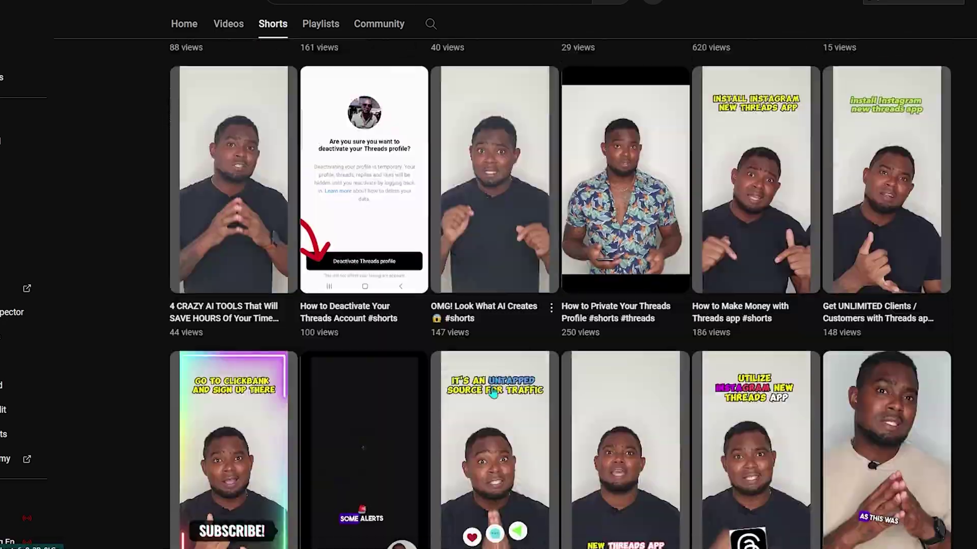